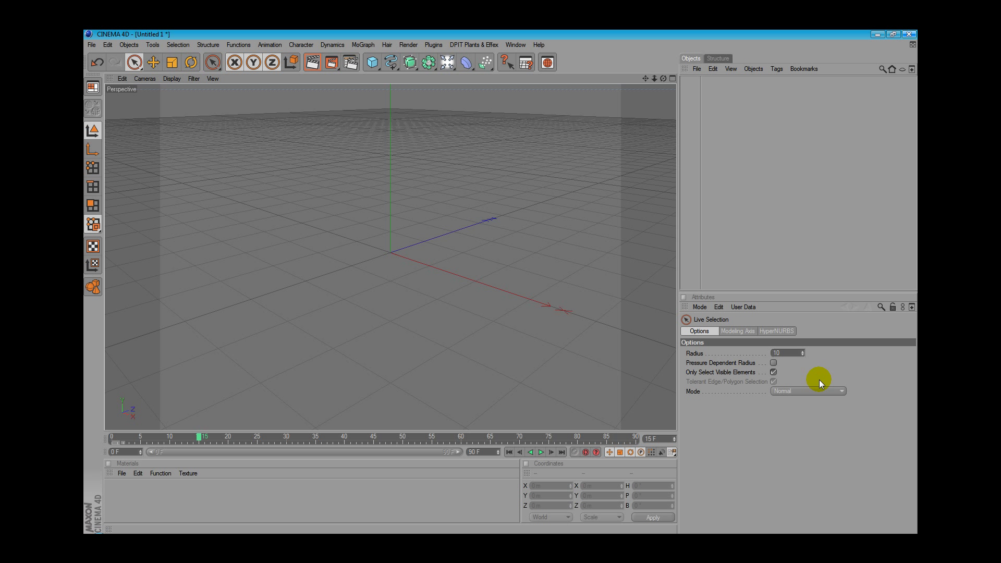
- Add a cube primitive and raise it along Y to 26.746 m
{"action": "left_click", "coordinate": [372, 62]}
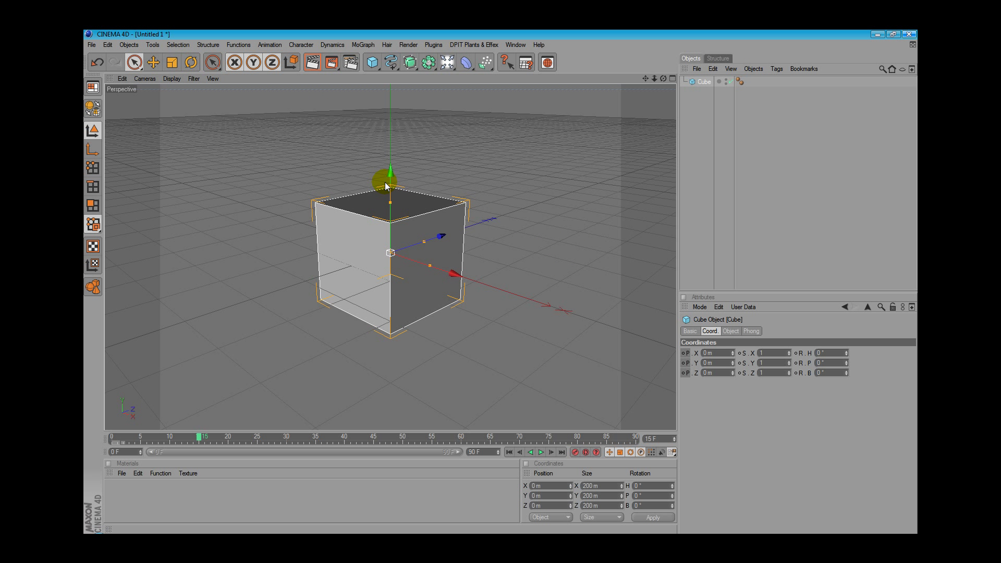
{"action": "left_click_drag", "start_coordinate": [389, 174], "coordinate": [388, 160]}
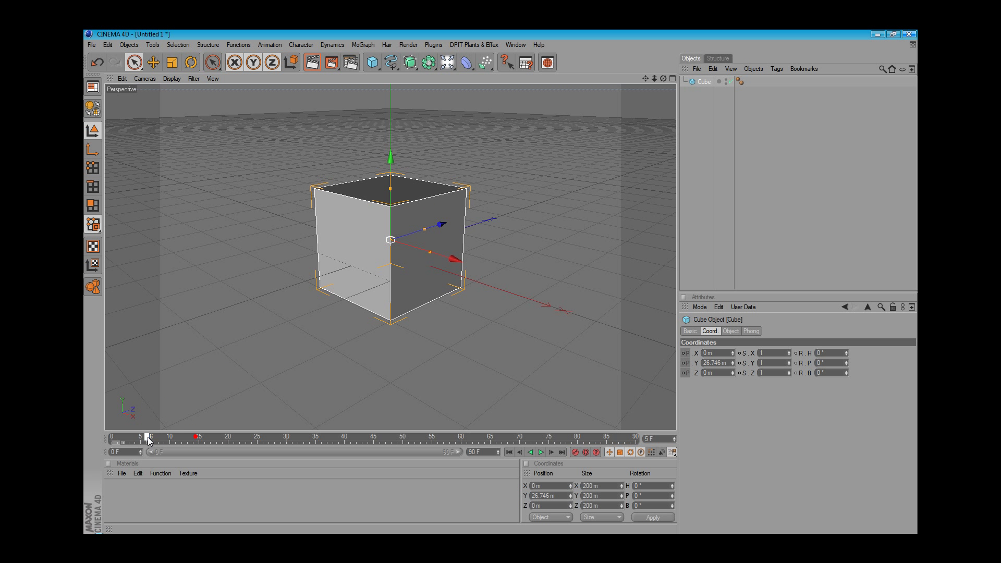
{"action": "left_click", "coordinate": [112, 437]}
- Reposition the cube along Z to -197.572 m at frame 0
{"action": "left_click_drag", "start_coordinate": [438, 230], "coordinate": [418, 231]}
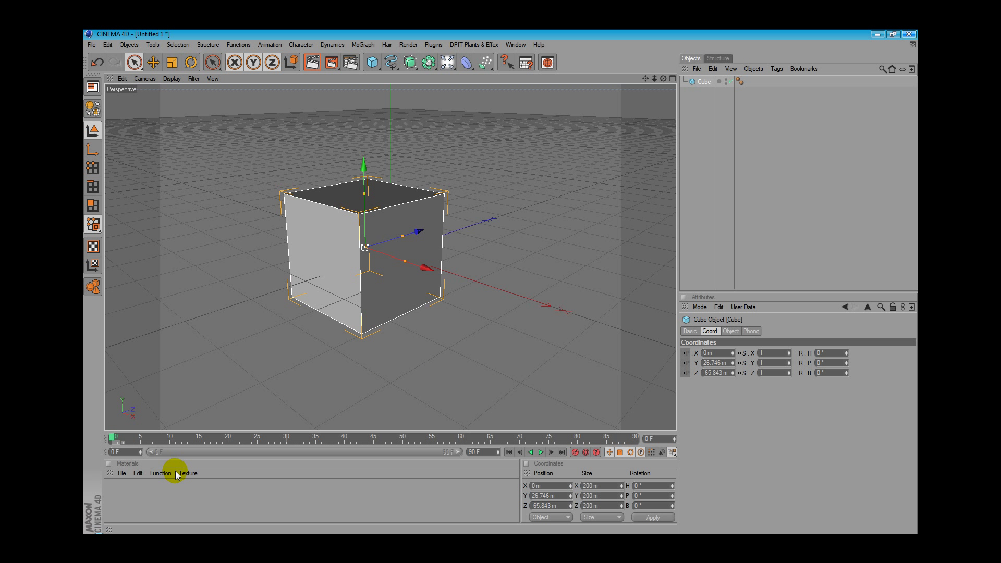
{"action": "left_click_drag", "start_coordinate": [177, 439], "coordinate": [250, 439]}
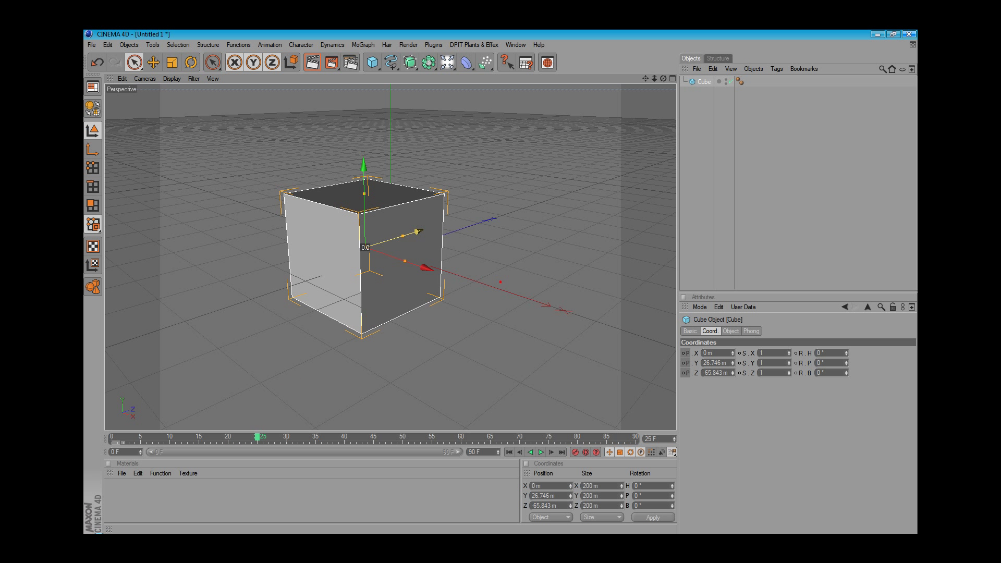
{"action": "left_click_drag", "start_coordinate": [414, 231], "coordinate": [503, 279]}
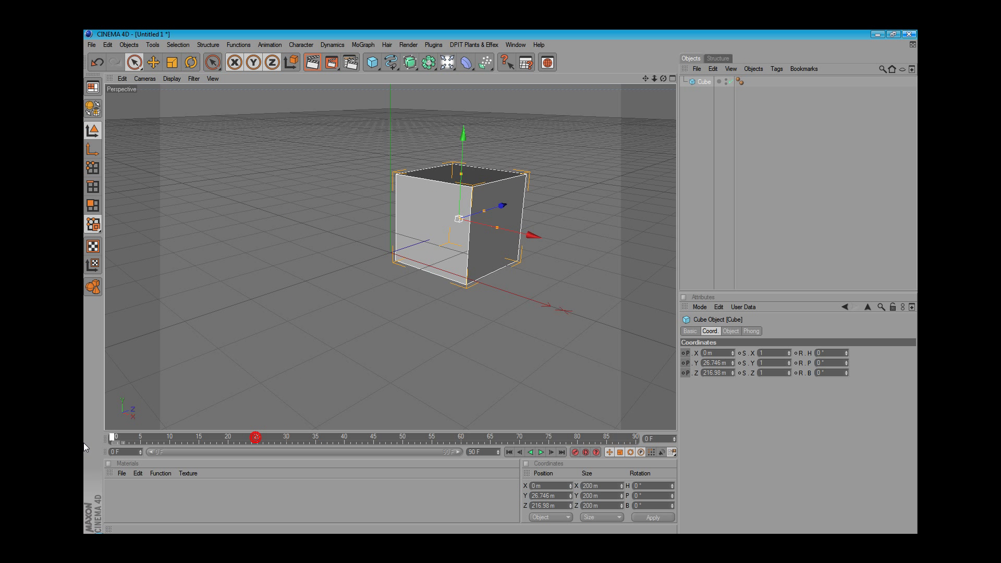
{"action": "left_click_drag", "start_coordinate": [112, 441], "coordinate": [656, 441]}
{"action": "left_click_drag", "start_coordinate": [324, 445], "coordinate": [101, 440]}
{"action": "left_click_drag", "start_coordinate": [487, 212], "coordinate": [462, 197]}
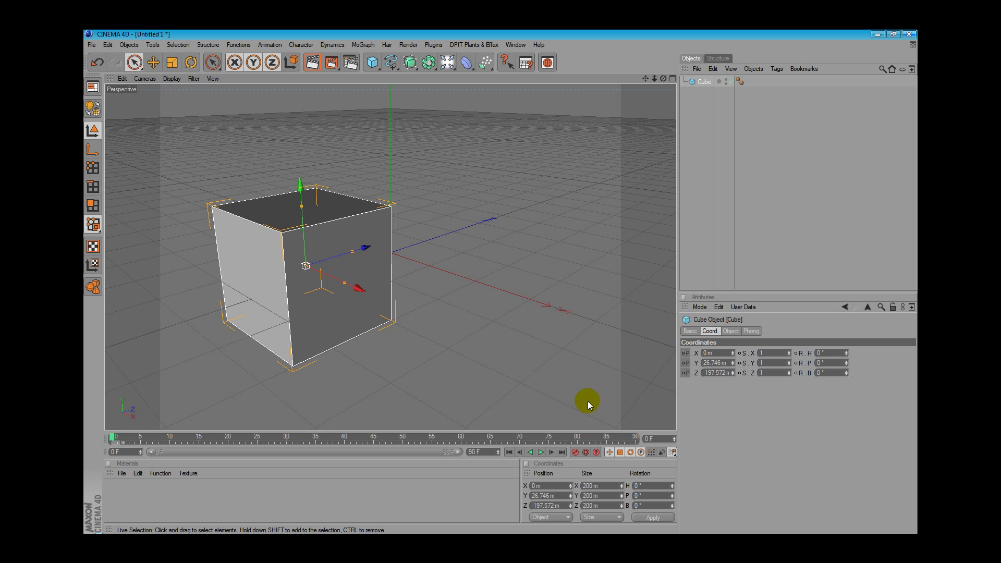
- Enable automatic keyframing and key the cube at Z 581.909 m on frame 27
{"action": "left_click", "coordinate": [587, 452]}
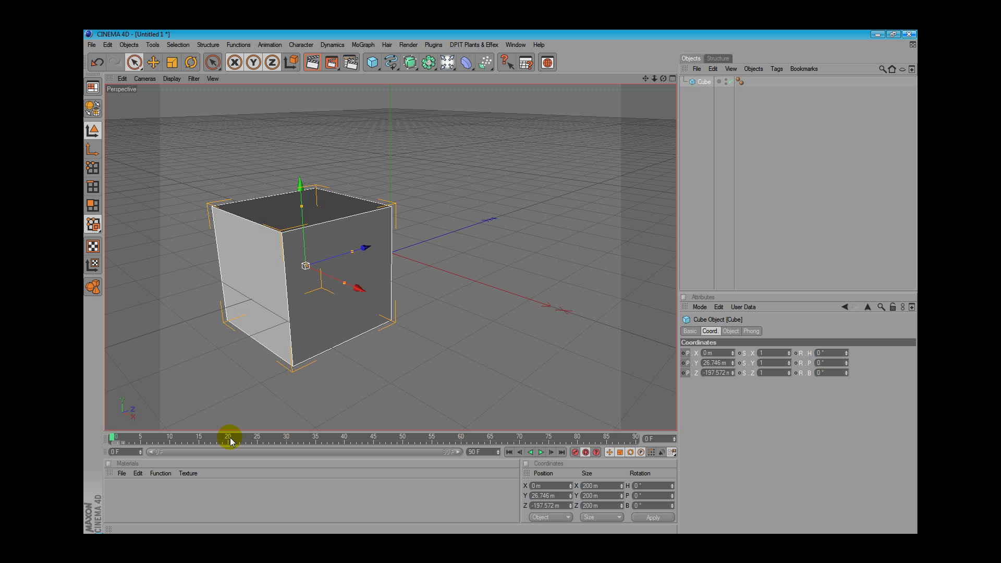
{"action": "left_click", "coordinate": [268, 437]}
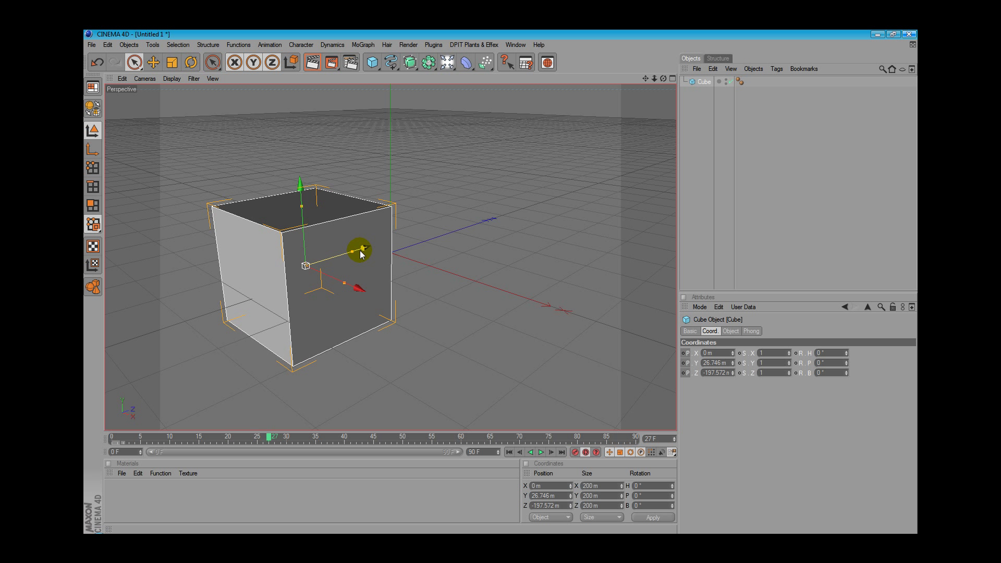
{"action": "left_click_drag", "start_coordinate": [360, 250], "coordinate": [312, 259]}
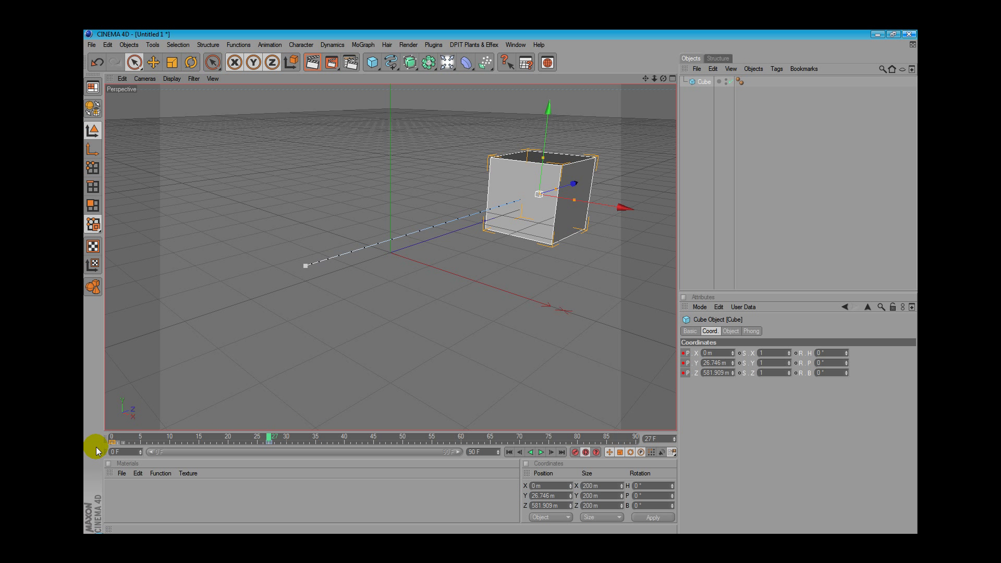
- Scrub between frames 0 and 27 to preview the cube's Z motion
{"action": "left_click", "coordinate": [113, 438]}
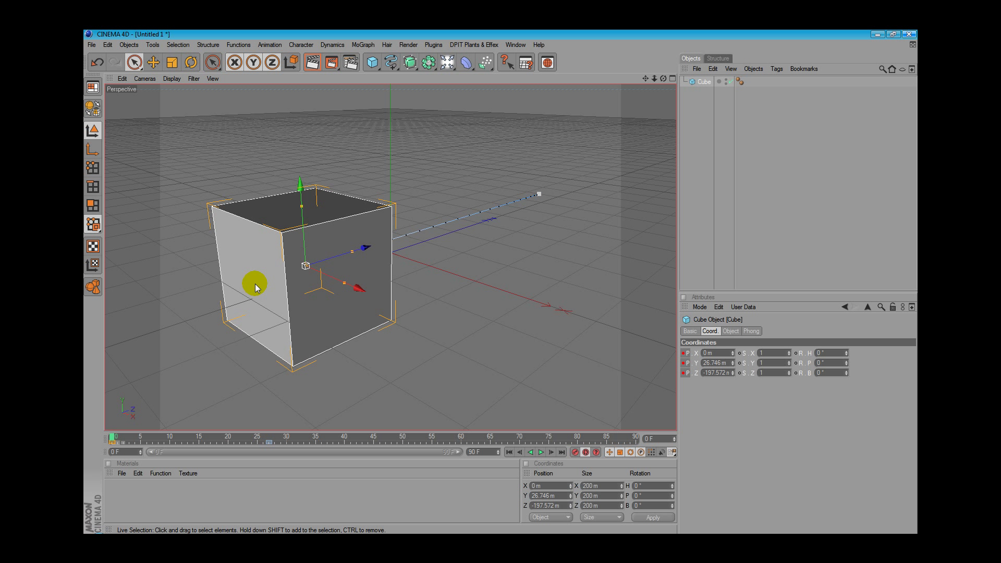
{"action": "left_click", "coordinate": [270, 438]}
{"action": "left_click", "coordinate": [270, 437]}
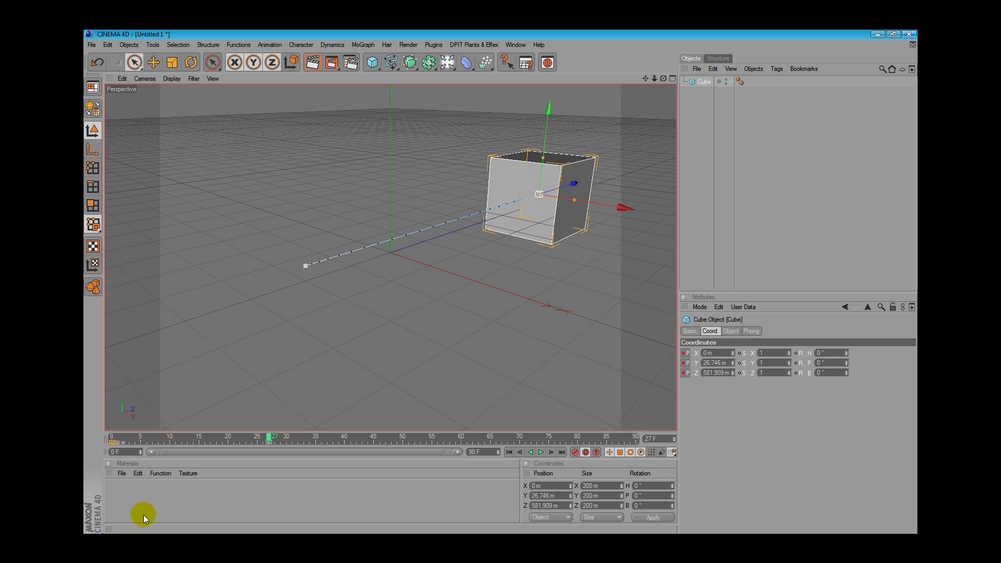
{"action": "left_click_drag", "start_coordinate": [214, 439], "coordinate": [188, 449]}
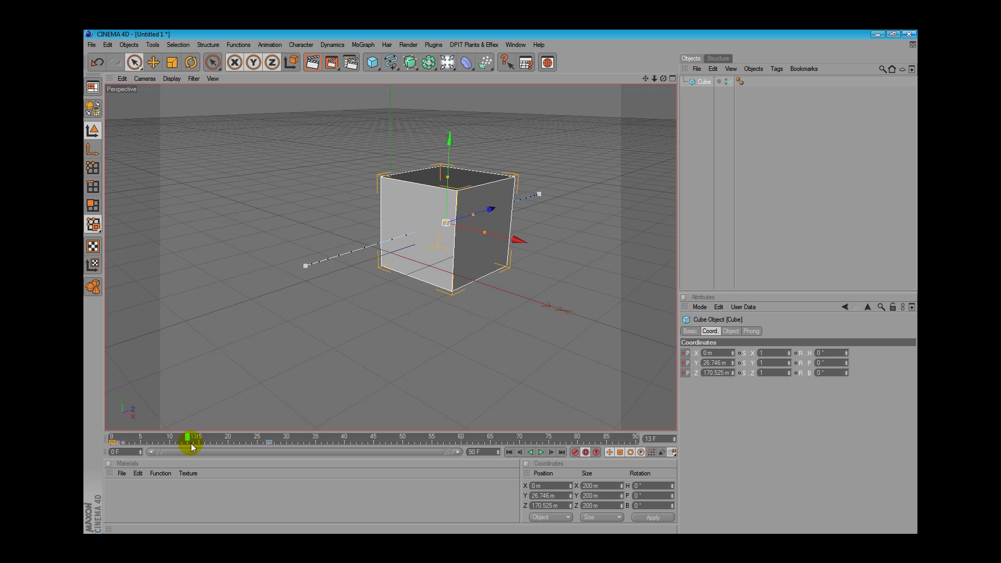
- Preview frames 13 to 19 and reselect the cube
{"action": "mouse_move", "coordinate": [190, 443]}
{"action": "left_mouse_down"}
{"action": "mouse_move", "coordinate": [223, 442]}
{"action": "mouse_move", "coordinate": [199, 443]}
{"action": "left_mouse_up"}
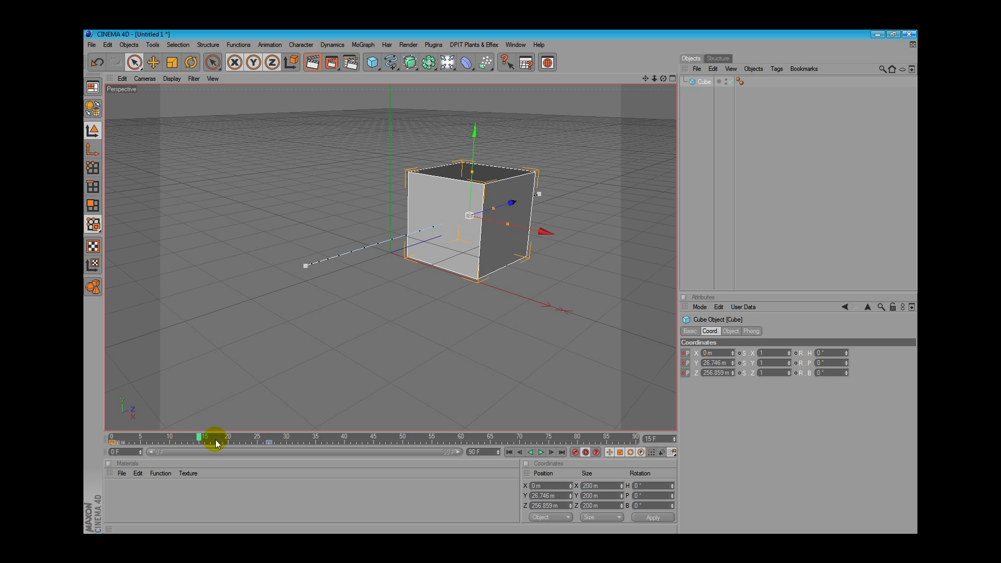
{"action": "left_click", "coordinate": [394, 239]}
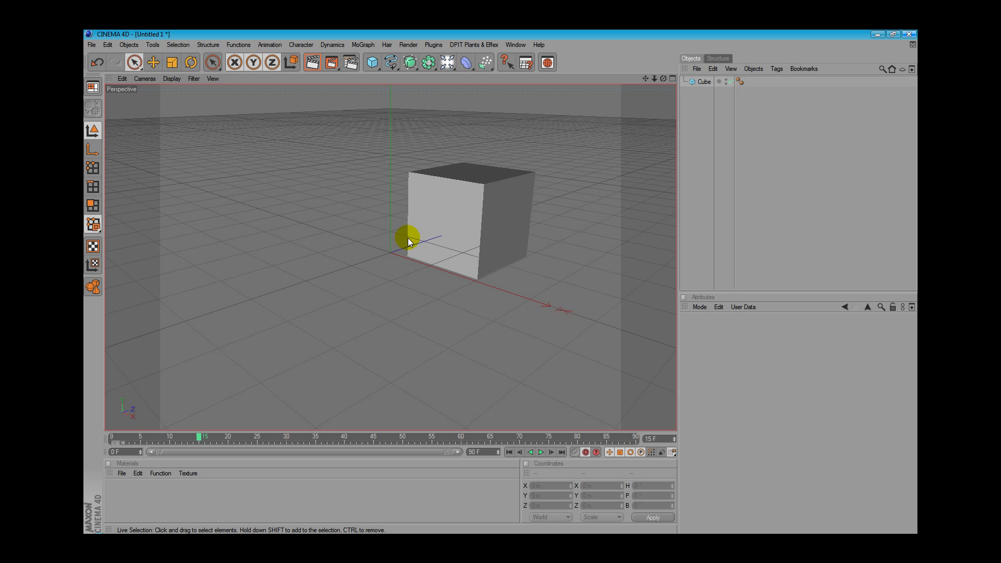
{"action": "left_click", "coordinate": [426, 233]}
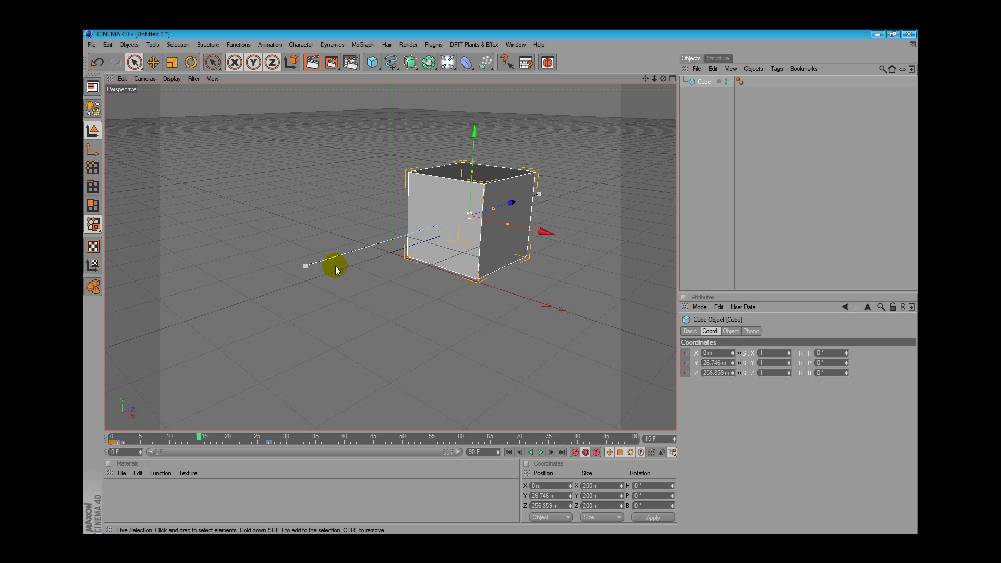
- At frame 12, shift the cube sideways to X 301.004 m to curve its path
{"action": "left_click", "coordinate": [204, 437]}
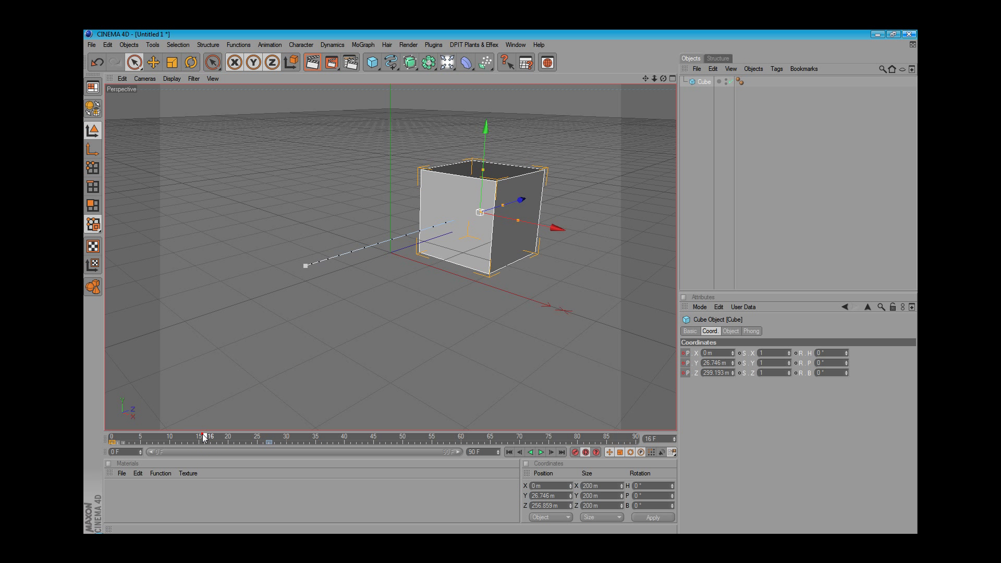
{"action": "left_click_drag", "start_coordinate": [204, 437], "coordinate": [181, 438]}
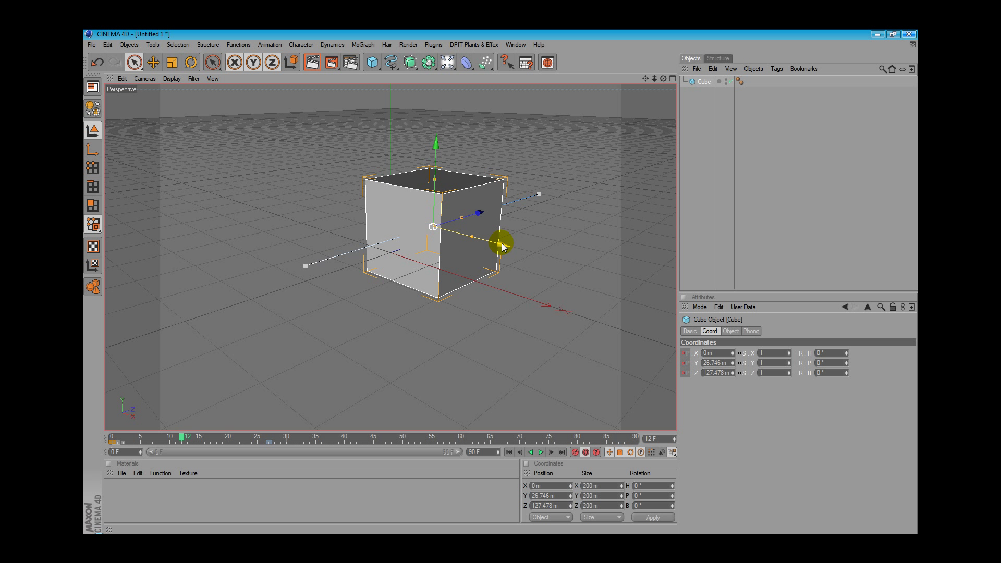
{"action": "left_click_drag", "start_coordinate": [503, 243], "coordinate": [658, 284]}
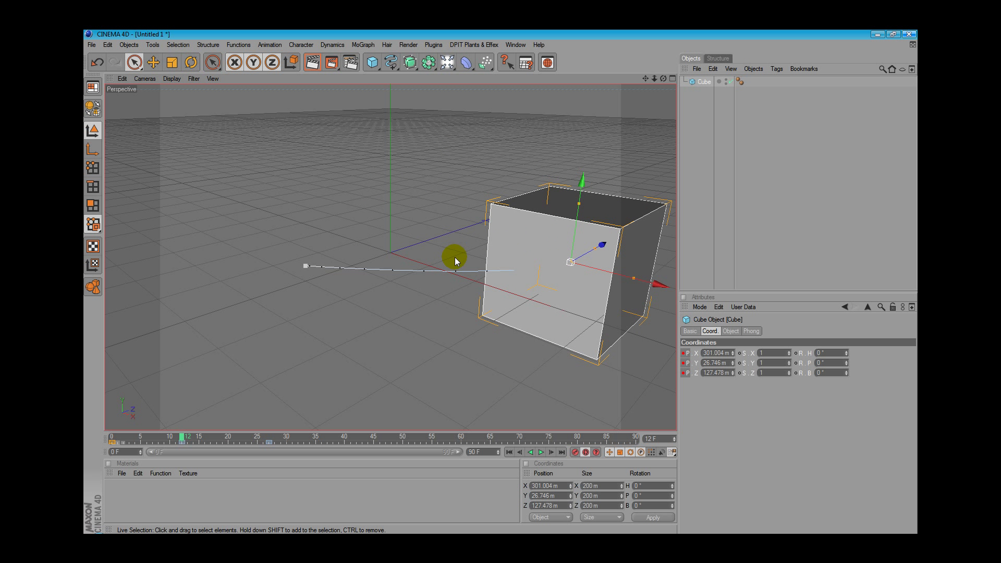
{"action": "mouse_move", "coordinate": [183, 437]}
{"action": "left_mouse_down"}
{"action": "mouse_move", "coordinate": [271, 440]}
{"action": "mouse_move", "coordinate": [86, 438]}
{"action": "mouse_move", "coordinate": [267, 413]}
{"action": "left_mouse_up"}
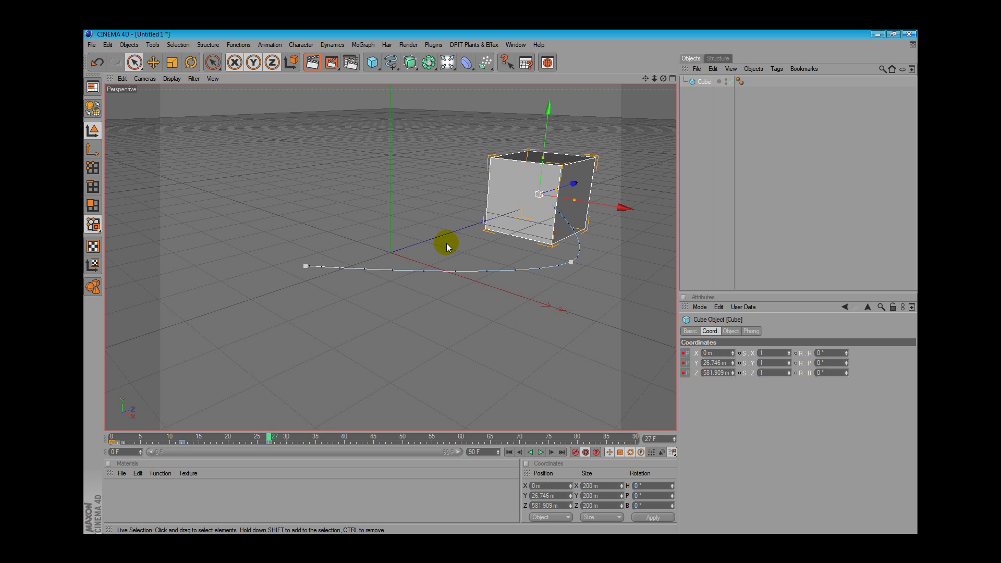
- Toggle automatic keyframing and move the cube left along X at frame 57
{"action": "left_click", "coordinate": [587, 452]}
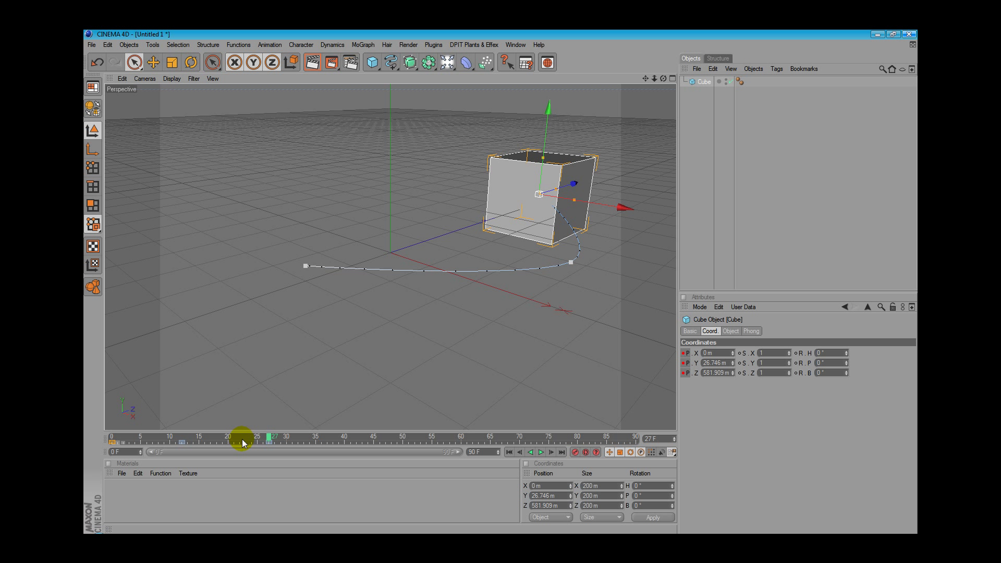
{"action": "left_click_drag", "start_coordinate": [243, 442], "coordinate": [300, 437]}
{"action": "left_click", "coordinate": [443, 438]}
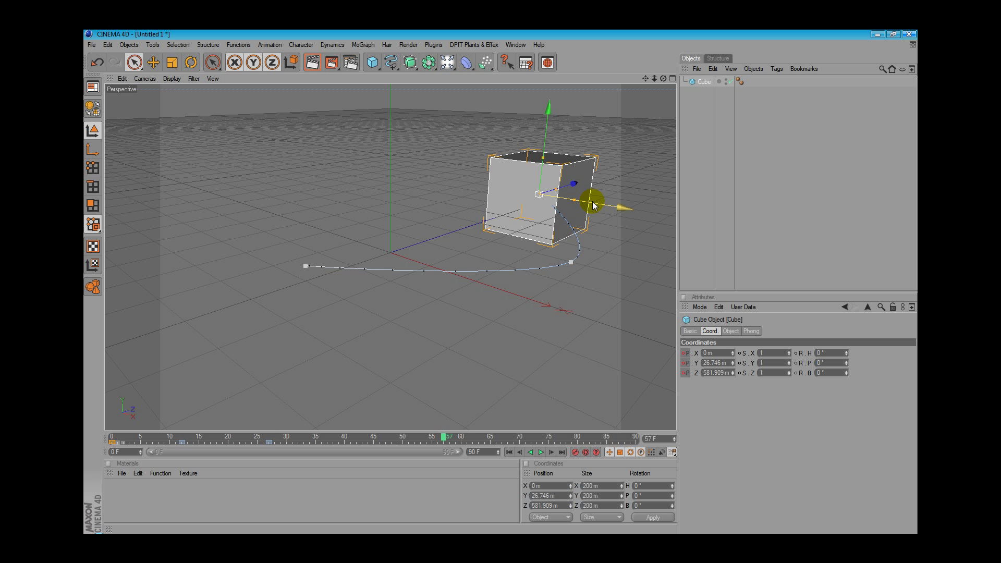
{"action": "left_click_drag", "start_coordinate": [593, 204], "coordinate": [528, 306]}
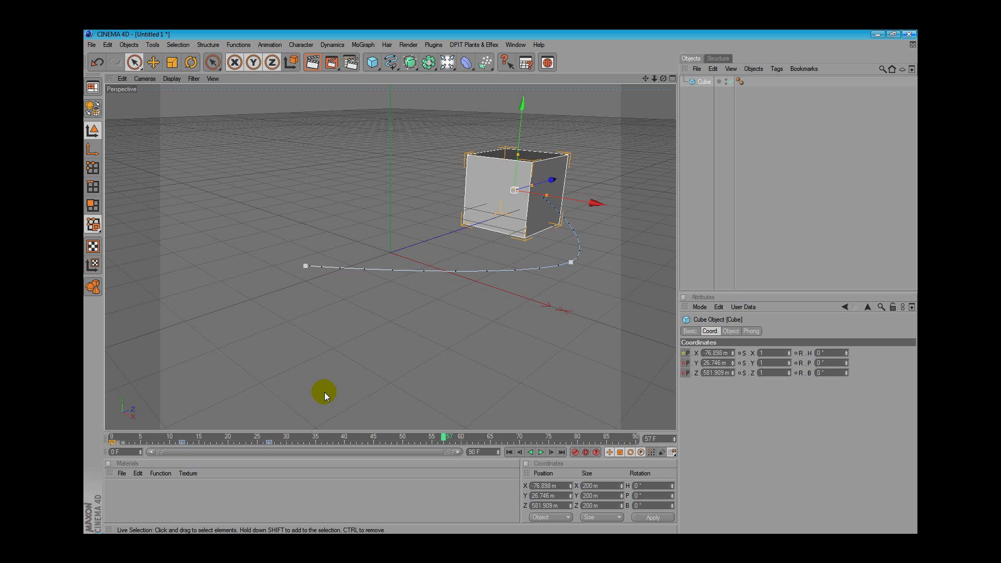
{"action": "left_click_drag", "start_coordinate": [348, 440], "coordinate": [258, 438]}
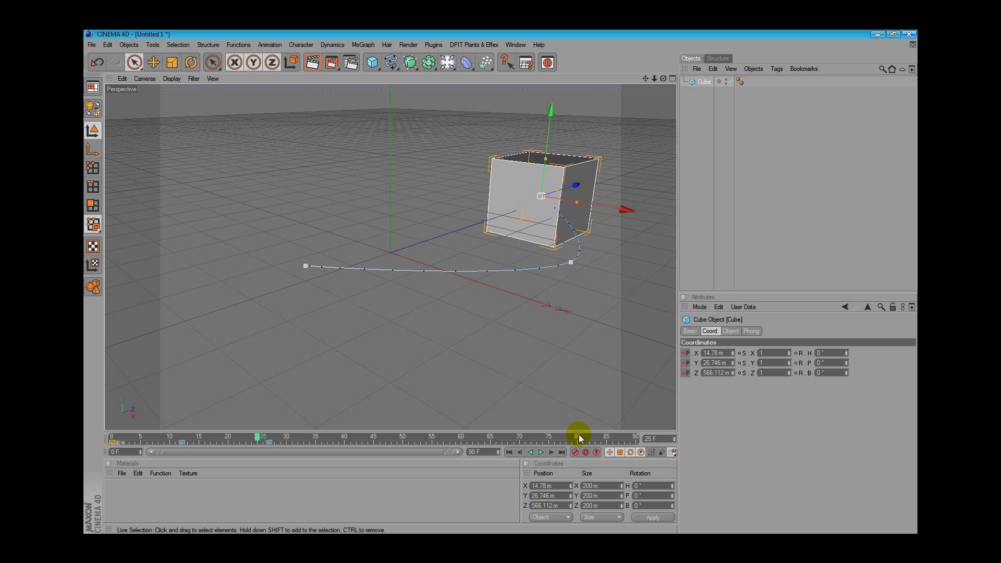
- At frame 19, slide the cube to X -142.774 m, Z 391.416 m and record a position key
{"action": "left_click", "coordinate": [225, 440]}
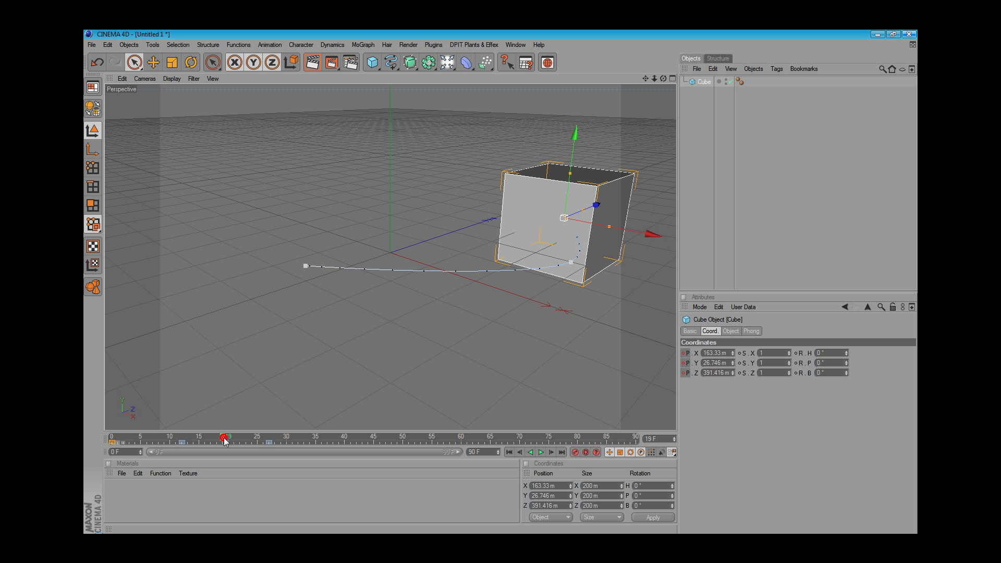
{"action": "left_click", "coordinate": [576, 453]}
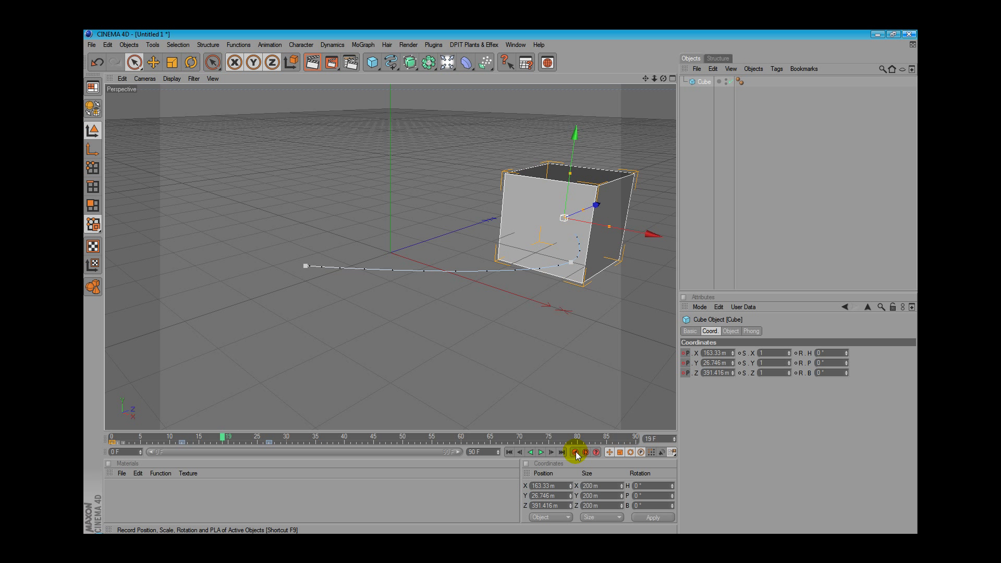
{"action": "left_click_drag", "start_coordinate": [621, 225], "coordinate": [513, 205]}
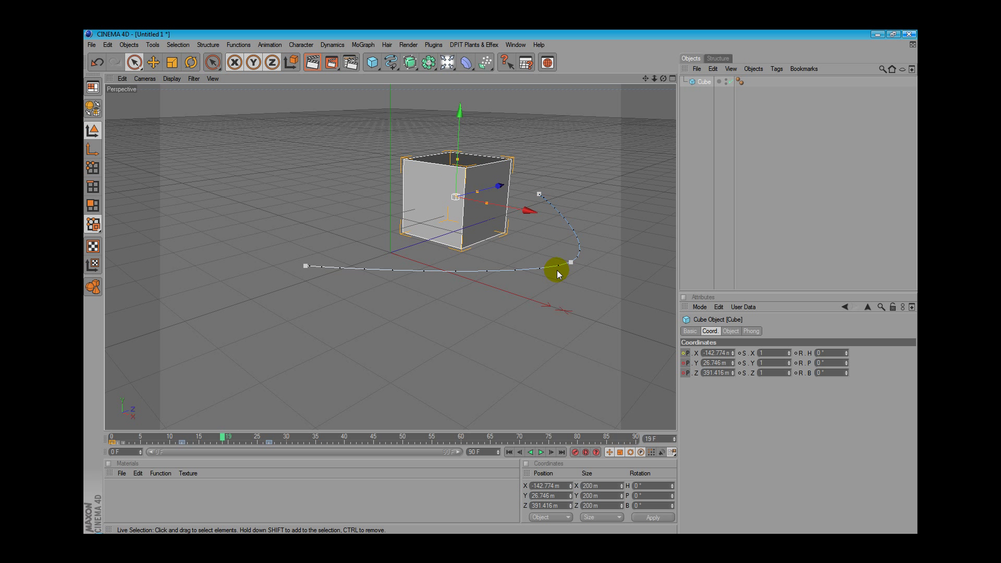
{"action": "left_click", "coordinate": [575, 451]}
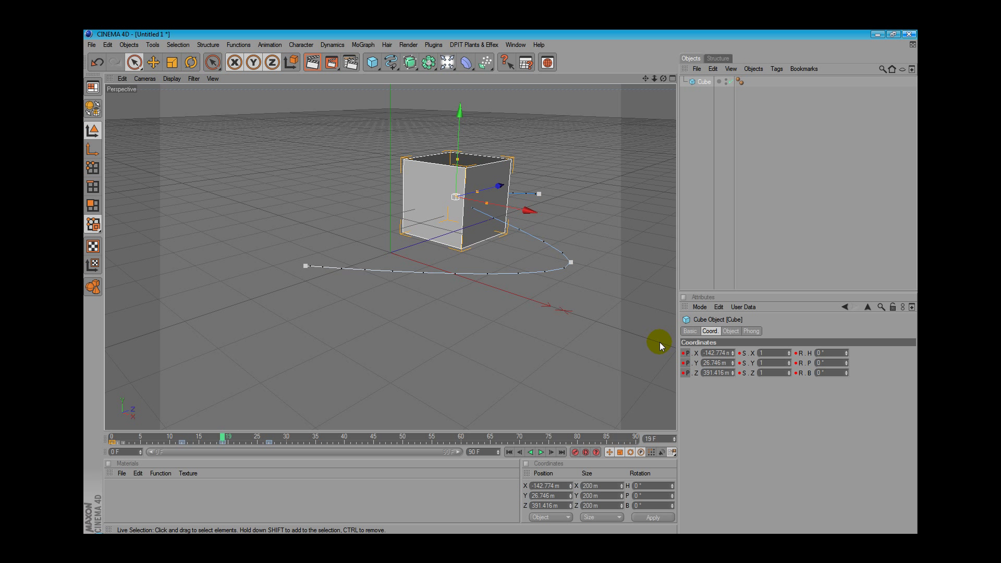
- Reselect the cube and keyframe its 200 m Size X, Y and Z at frame 19
{"action": "left_click", "coordinate": [339, 311]}
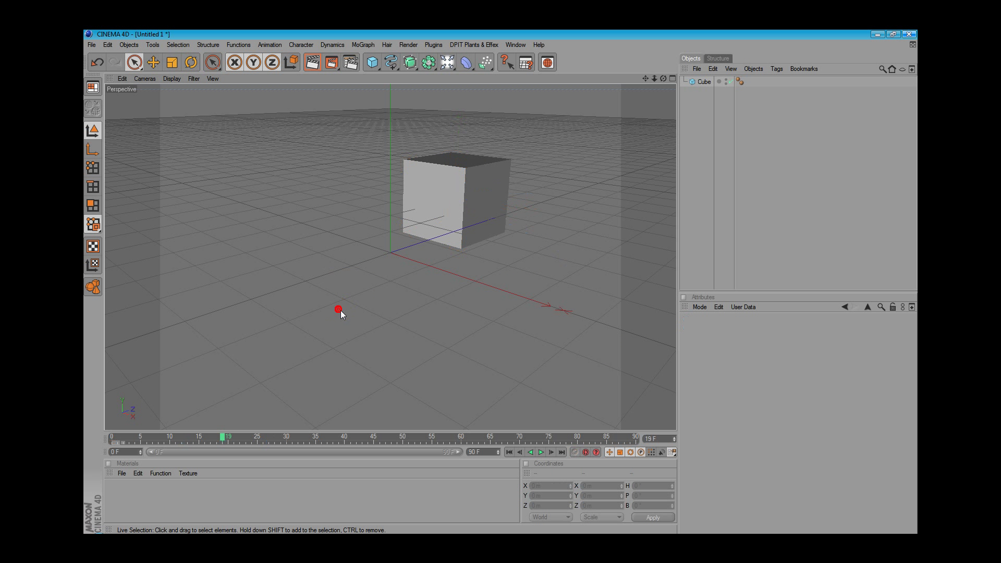
{"action": "left_click", "coordinate": [414, 235]}
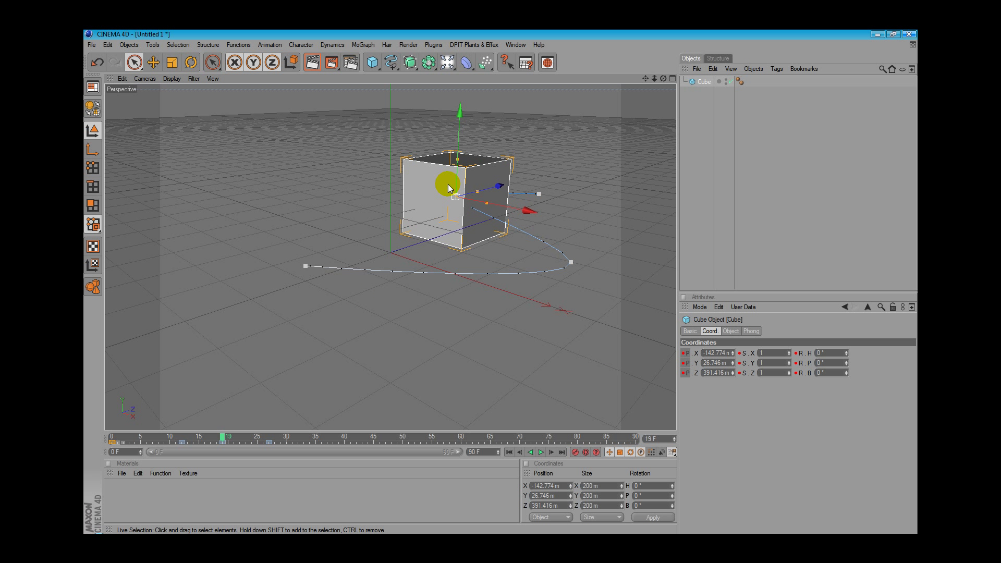
{"action": "left_click", "coordinate": [731, 332]}
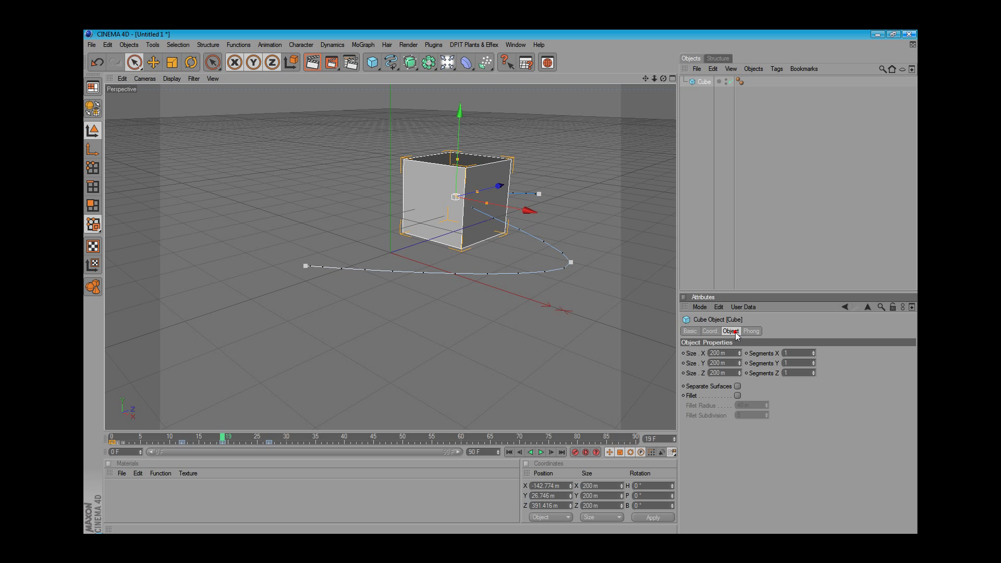
{"action": "right_click", "coordinate": [682, 354]}
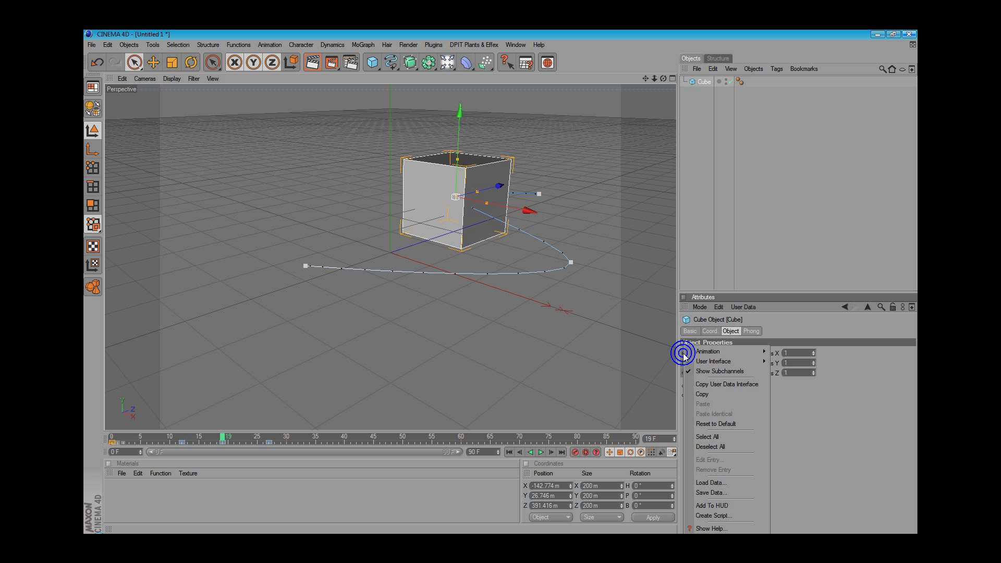
{"action": "mouse_move", "coordinate": [682, 353]}
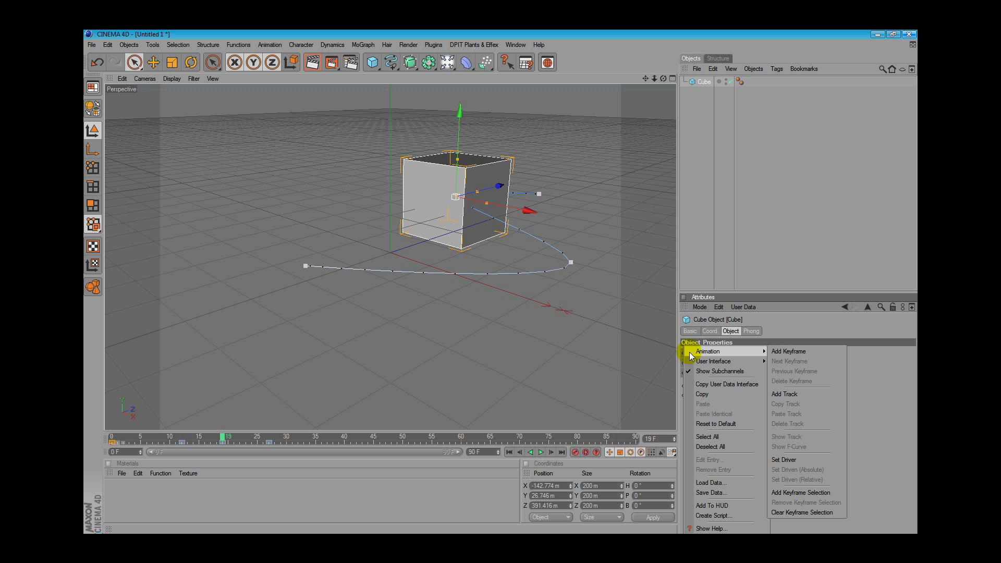
{"action": "left_click", "coordinate": [787, 353]}
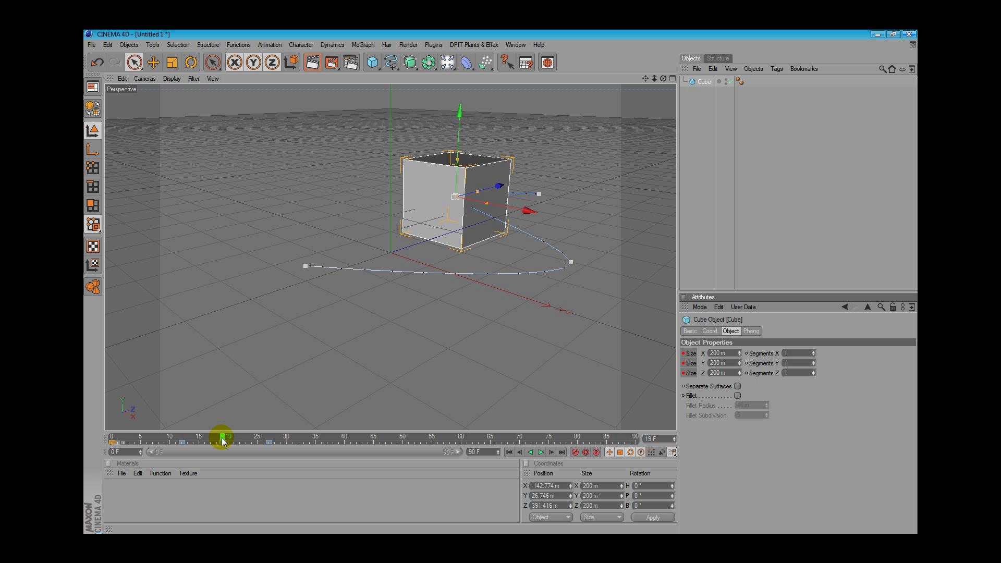
- At a later frame, stretch the cube to Size Y 448.42 m, key it, and preview the growth
{"action": "left_click_drag", "start_coordinate": [222, 441], "coordinate": [288, 437]}
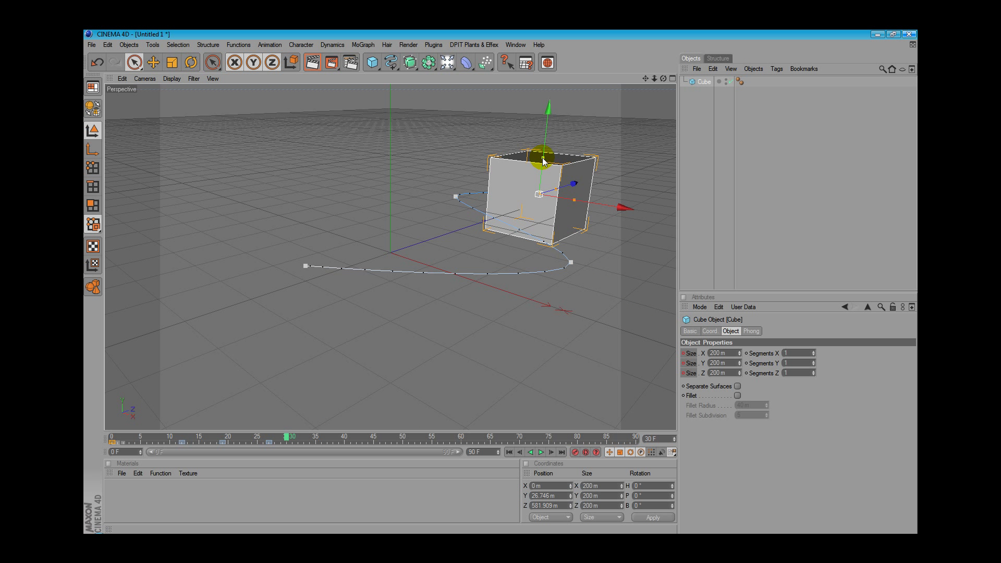
{"action": "left_click_drag", "start_coordinate": [542, 158], "coordinate": [549, 97]}
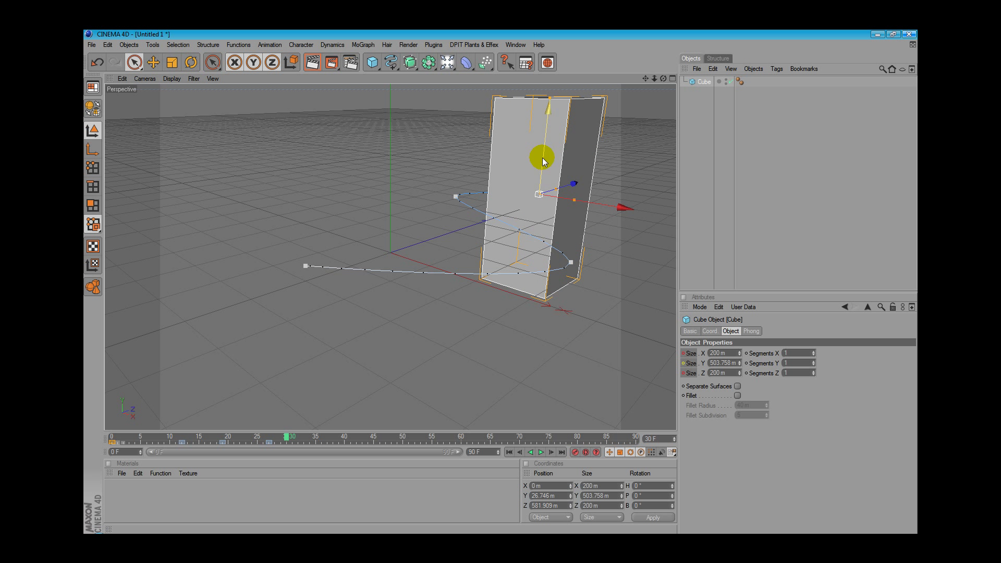
{"action": "right_click", "coordinate": [686, 367]}
{"action": "mouse_move", "coordinate": [699, 353]}
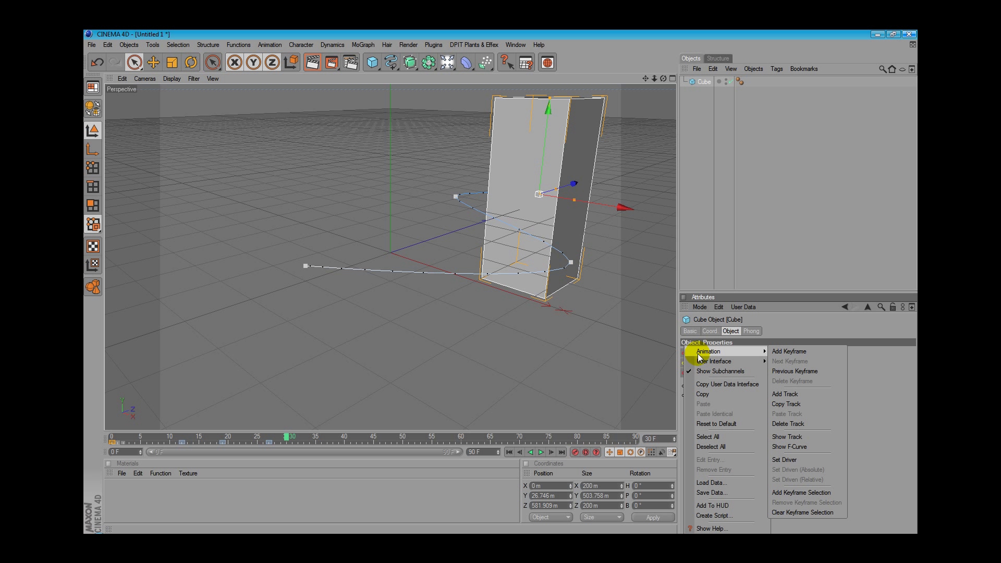
{"action": "left_click", "coordinate": [775, 353]}
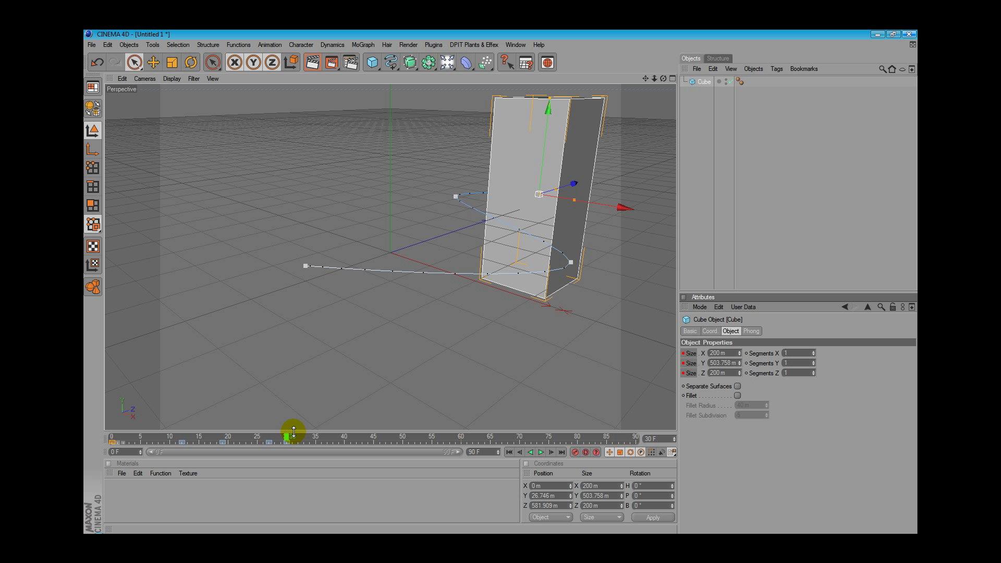
{"action": "left_click_drag", "start_coordinate": [289, 441], "coordinate": [262, 445]}
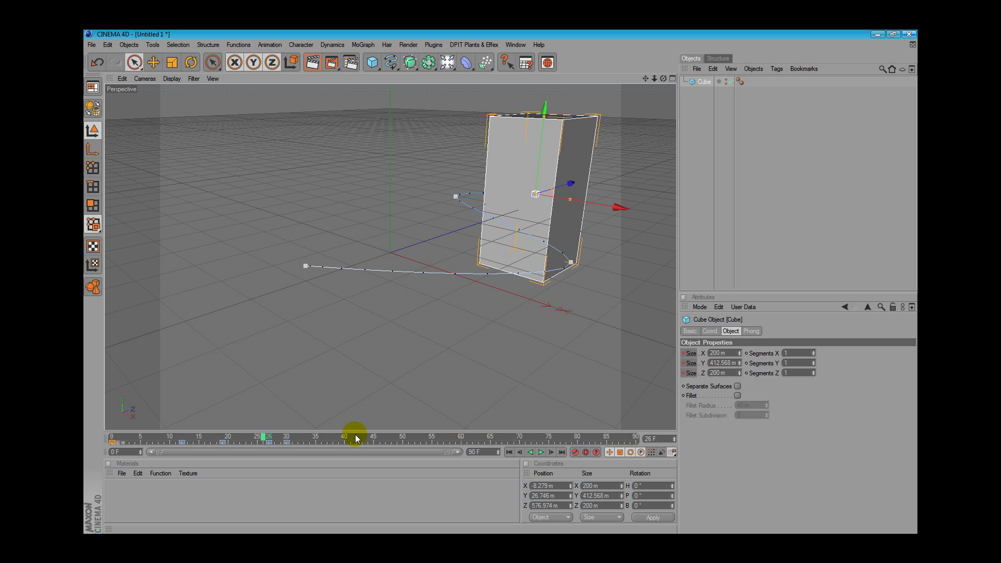
- Delete the cube's Size animation track and scrub back to frame 0 to check
{"action": "right_click", "coordinate": [686, 366]}
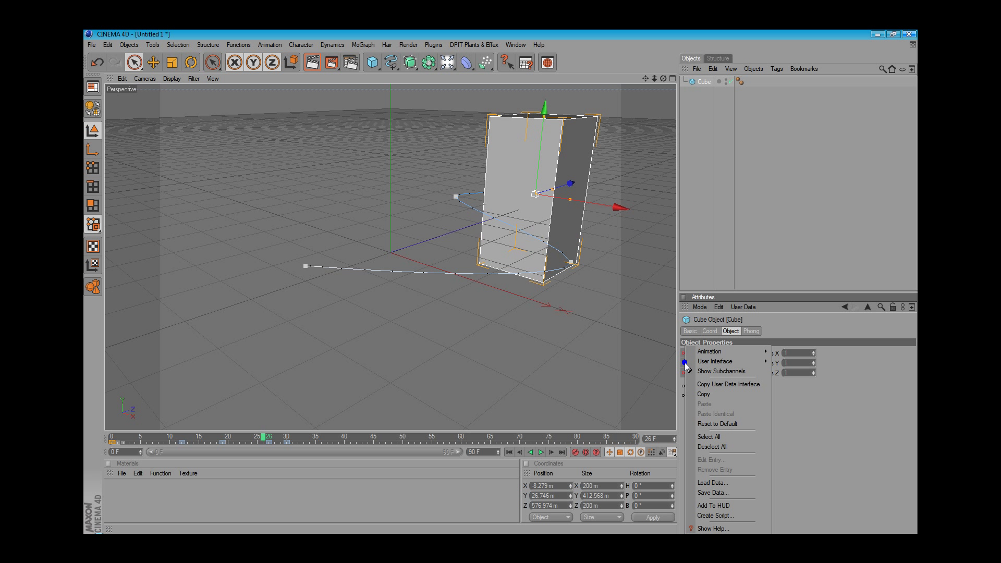
{"action": "mouse_move", "coordinate": [694, 364]}
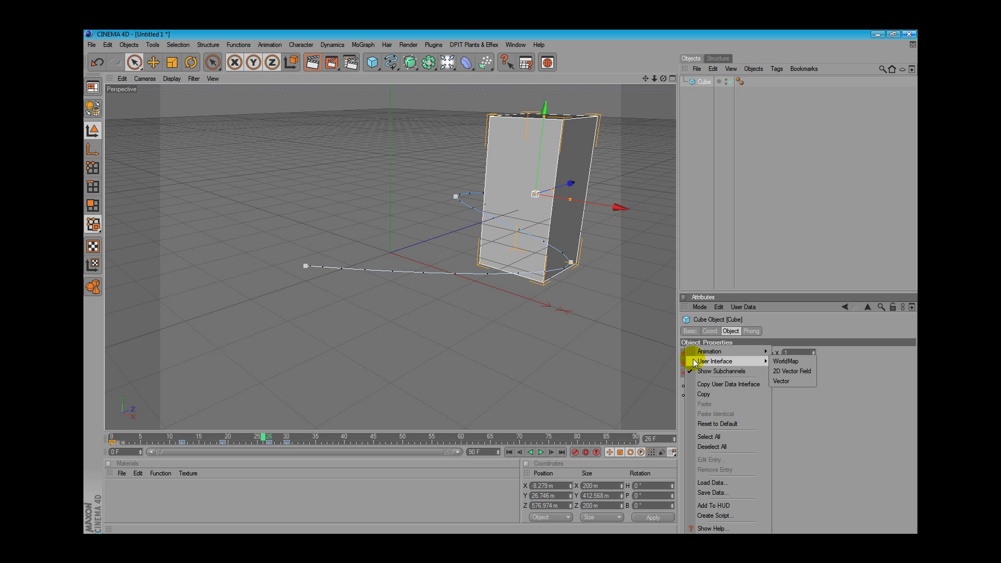
{"action": "mouse_move", "coordinate": [736, 349]}
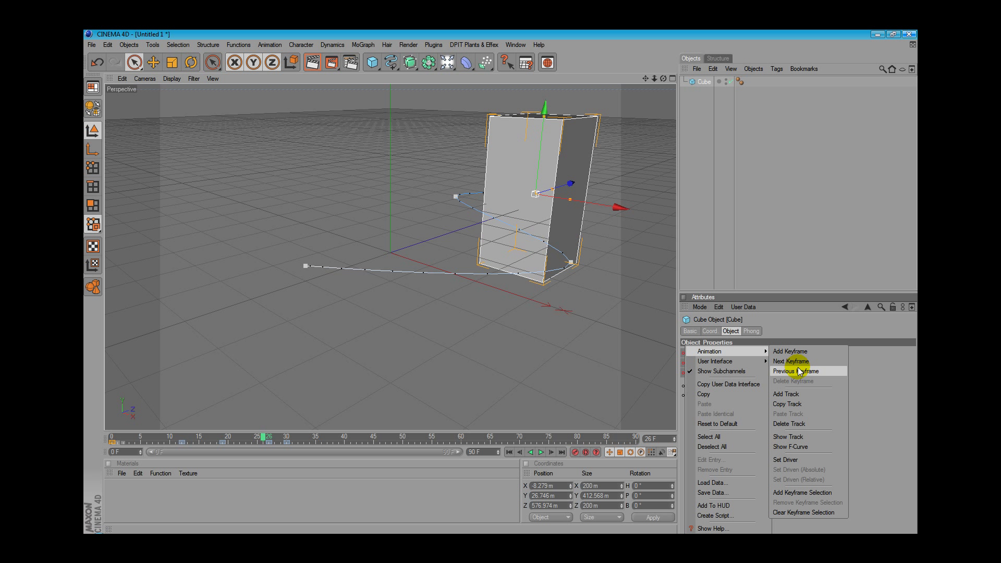
{"action": "left_click", "coordinate": [798, 426]}
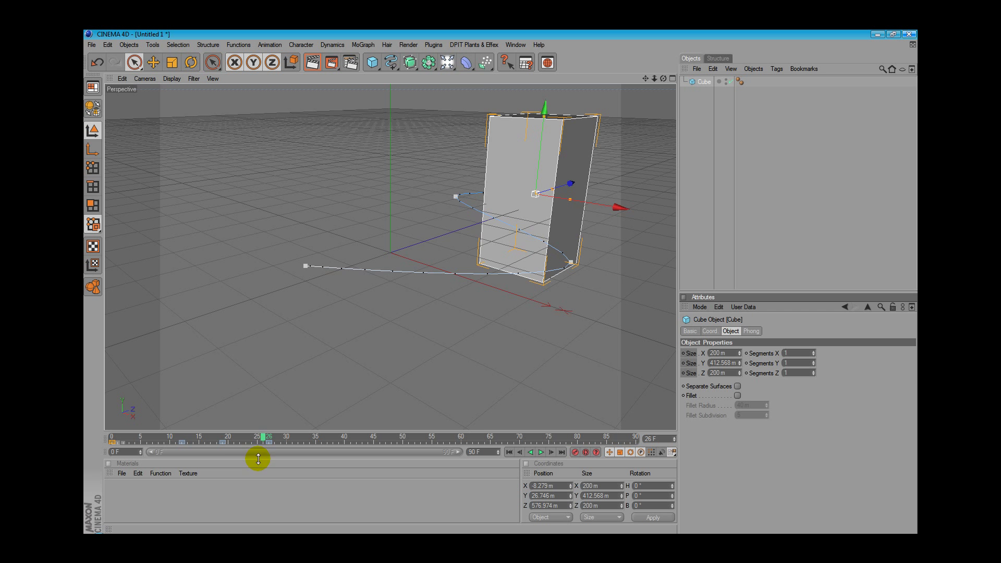
{"action": "left_click_drag", "start_coordinate": [259, 438], "coordinate": [93, 442]}
- From the Coord tab's Position parameter, jump to the next position key at frame 12
{"action": "left_click", "coordinate": [710, 331]}
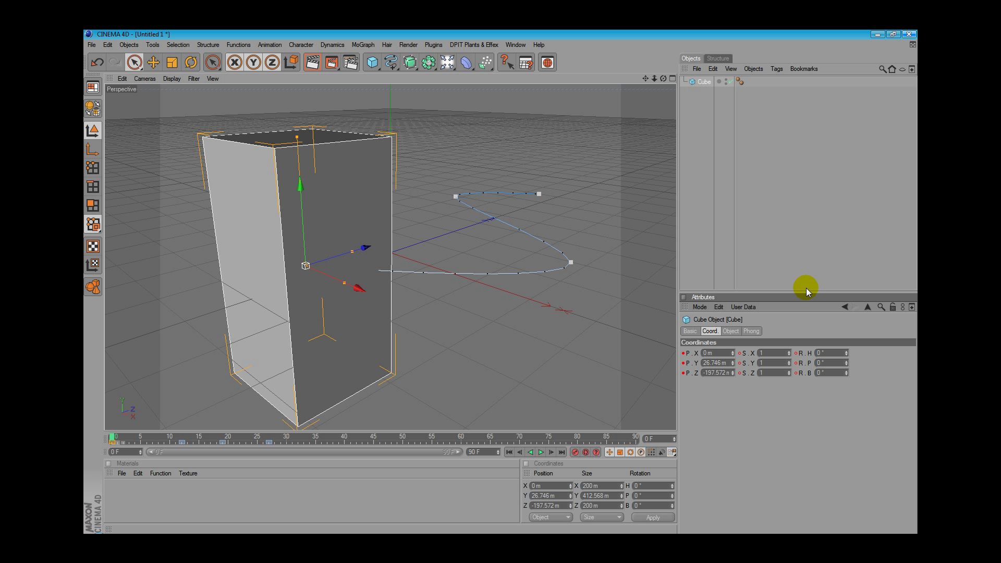
{"action": "right_click", "coordinate": [683, 364]}
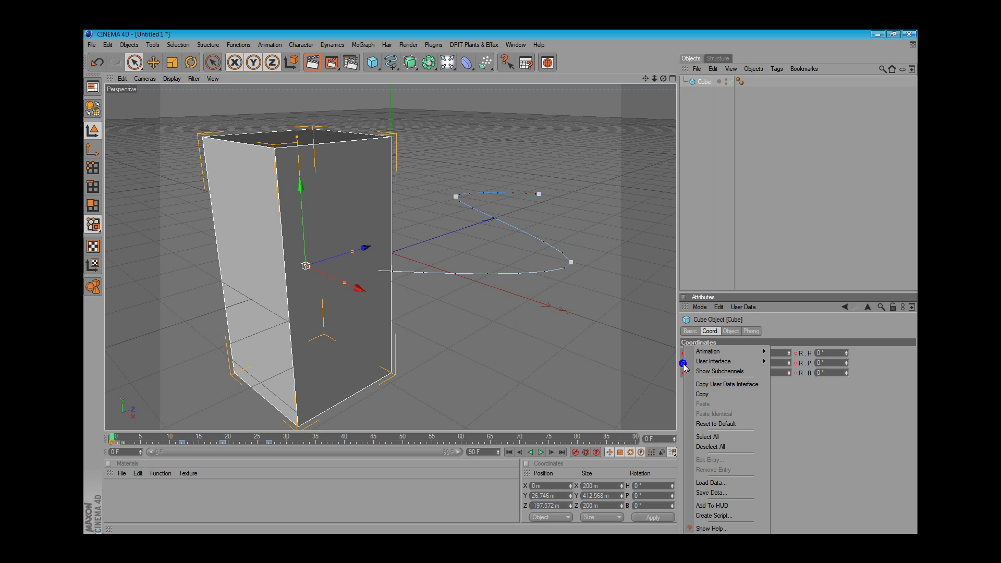
{"action": "mouse_move", "coordinate": [699, 351]}
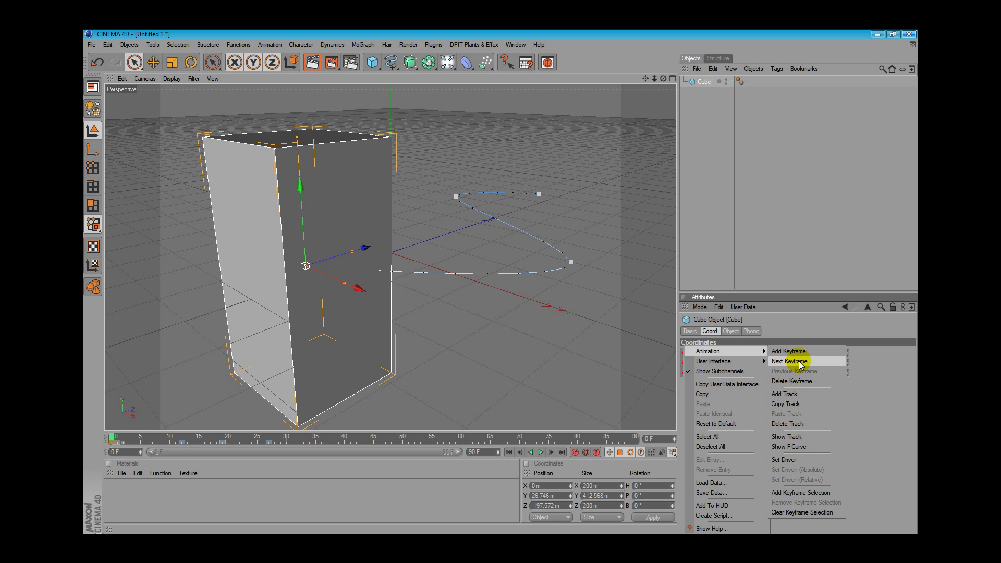
{"action": "left_click", "coordinate": [790, 361]}
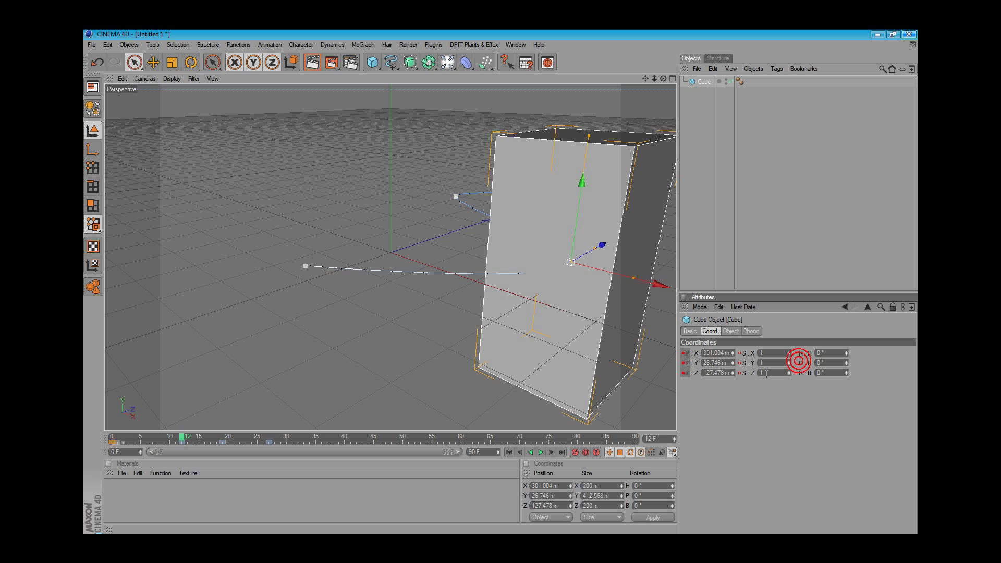